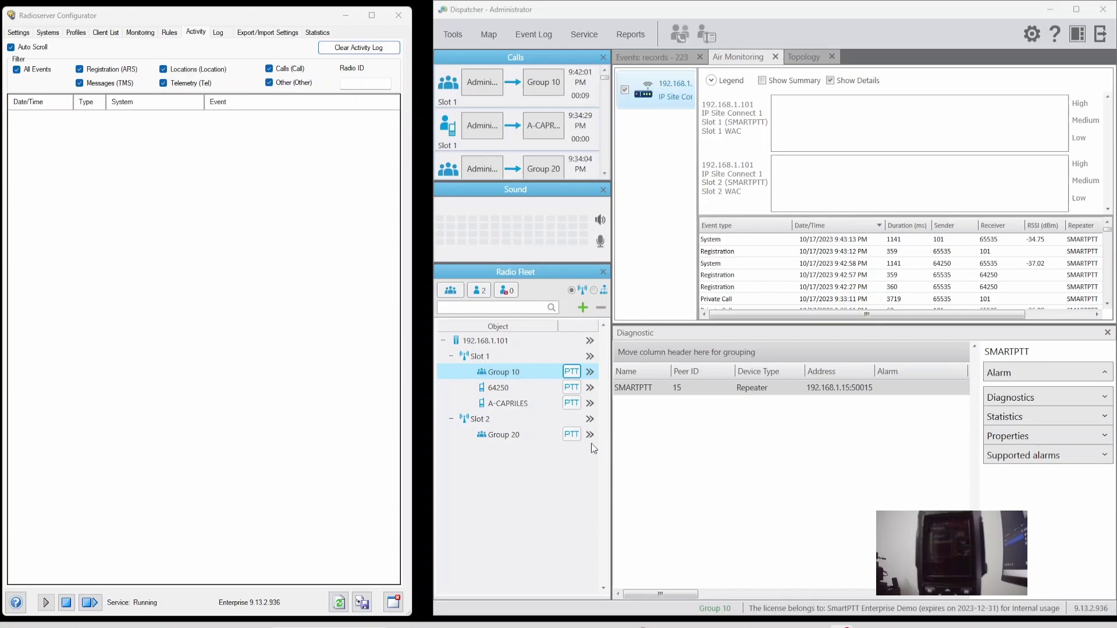
Place and end console calls to Group 10 and Group 20, then a private call to radio 101
click(809, 61)
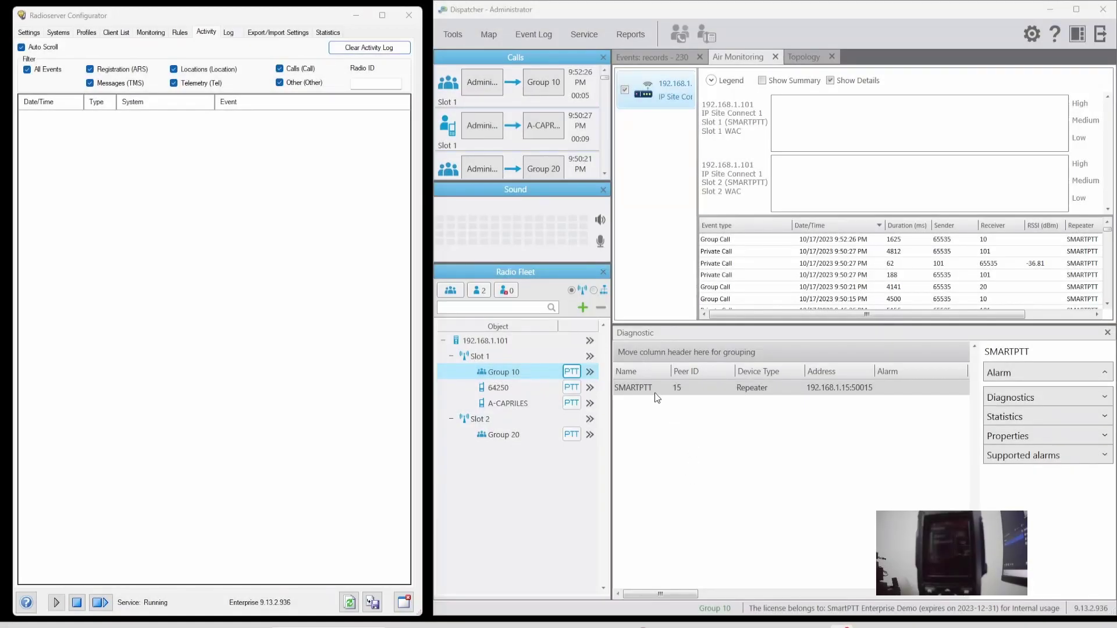
click(569, 373)
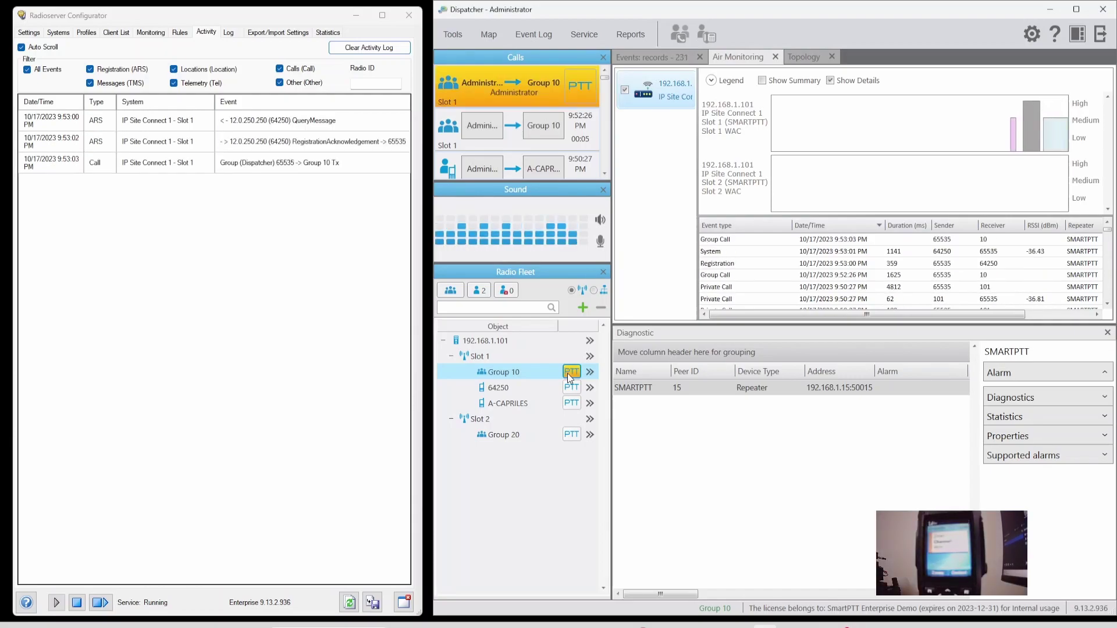
click(568, 372)
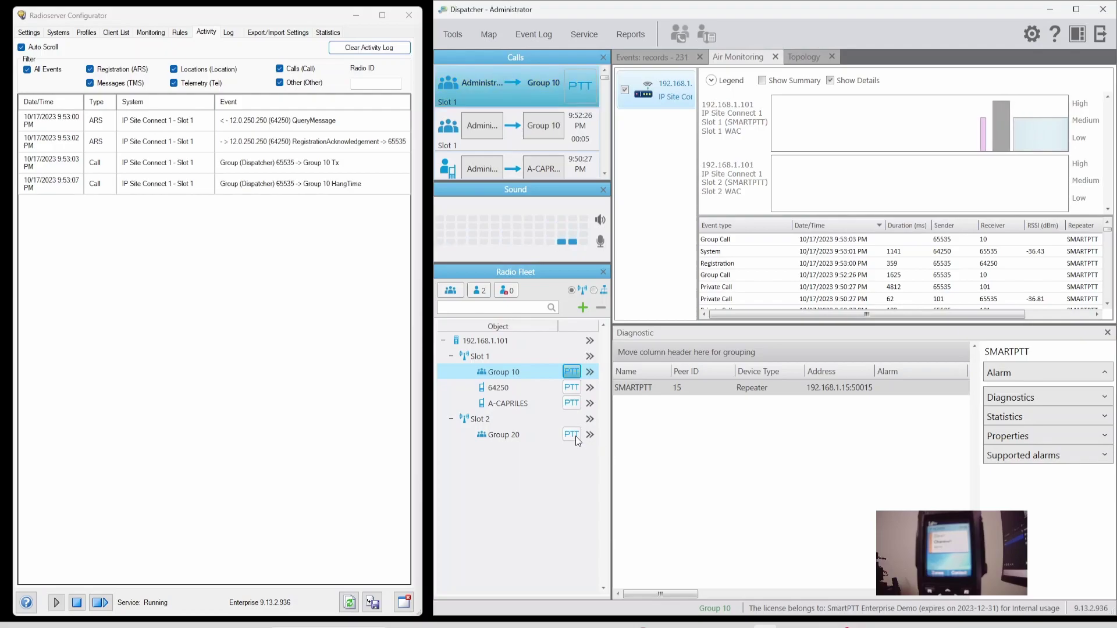
click(576, 436)
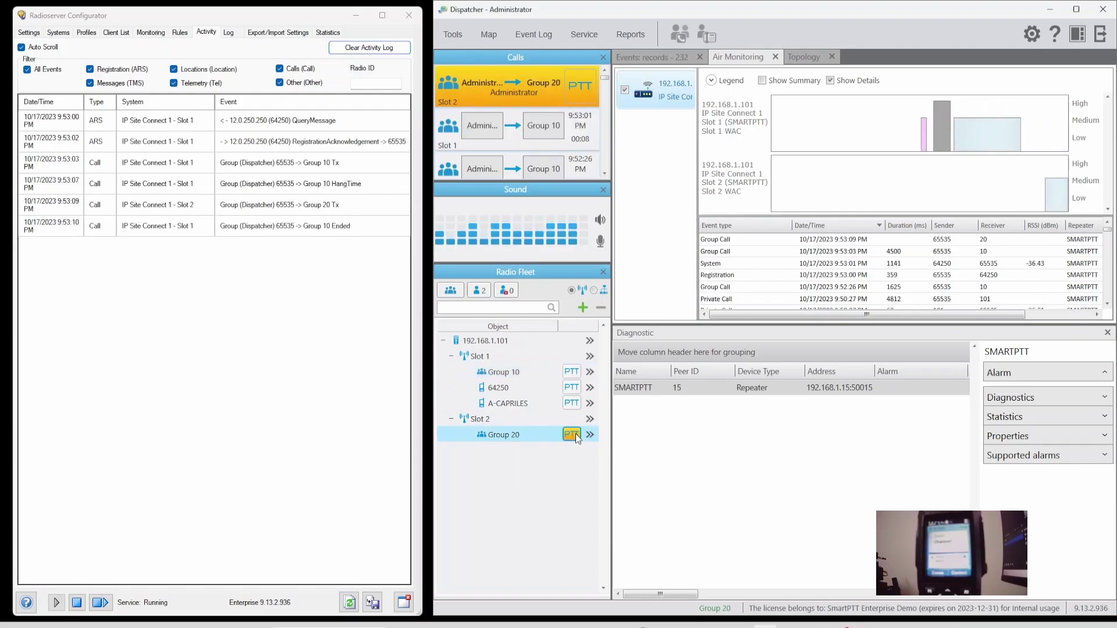
click(573, 435)
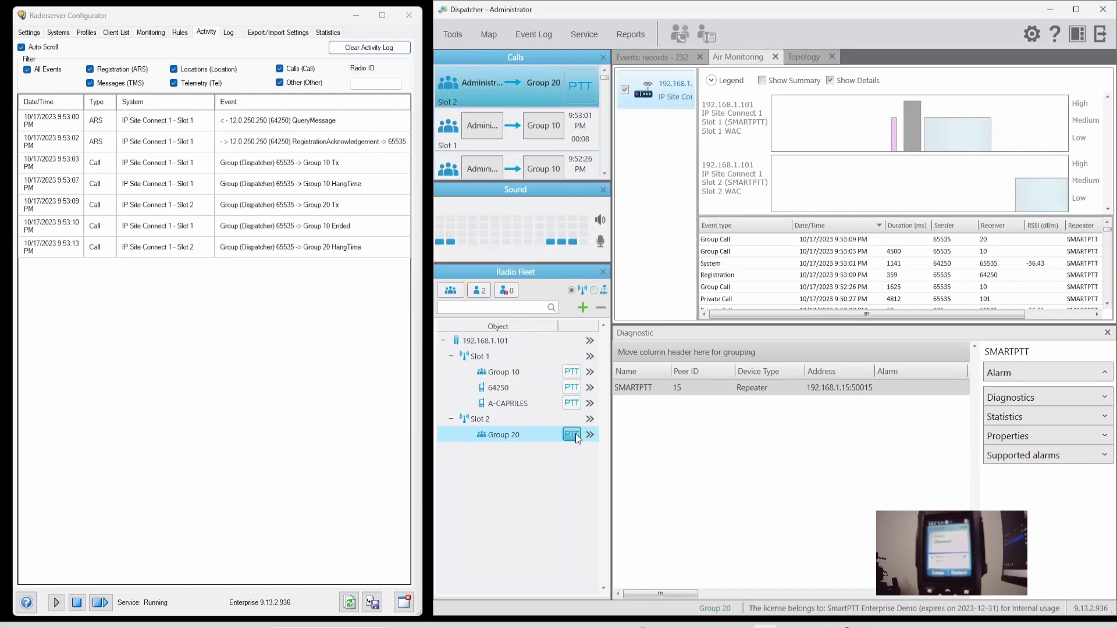
click(573, 403)
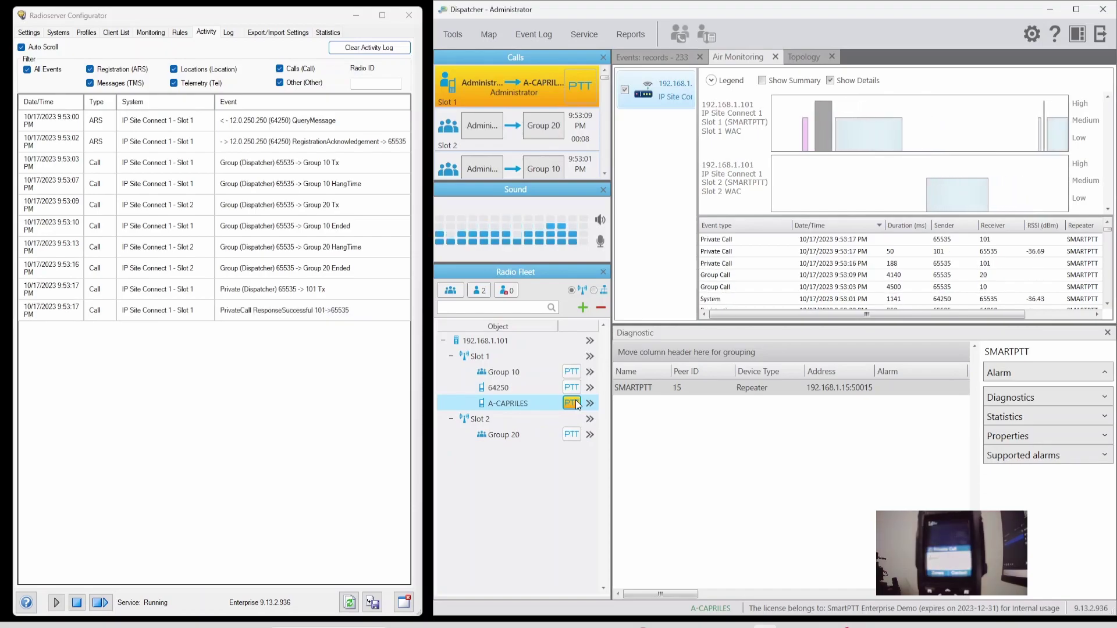
click(578, 405)
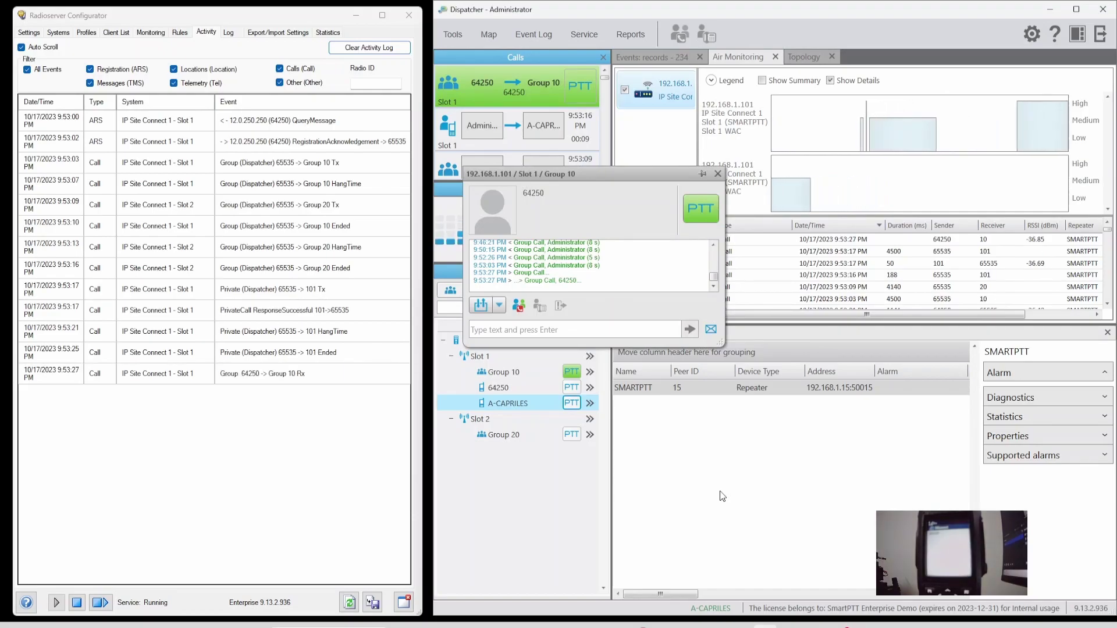
Close the 192.168.1.101 Slot 1 Group 10 call popup from radio 64250
click(718, 174)
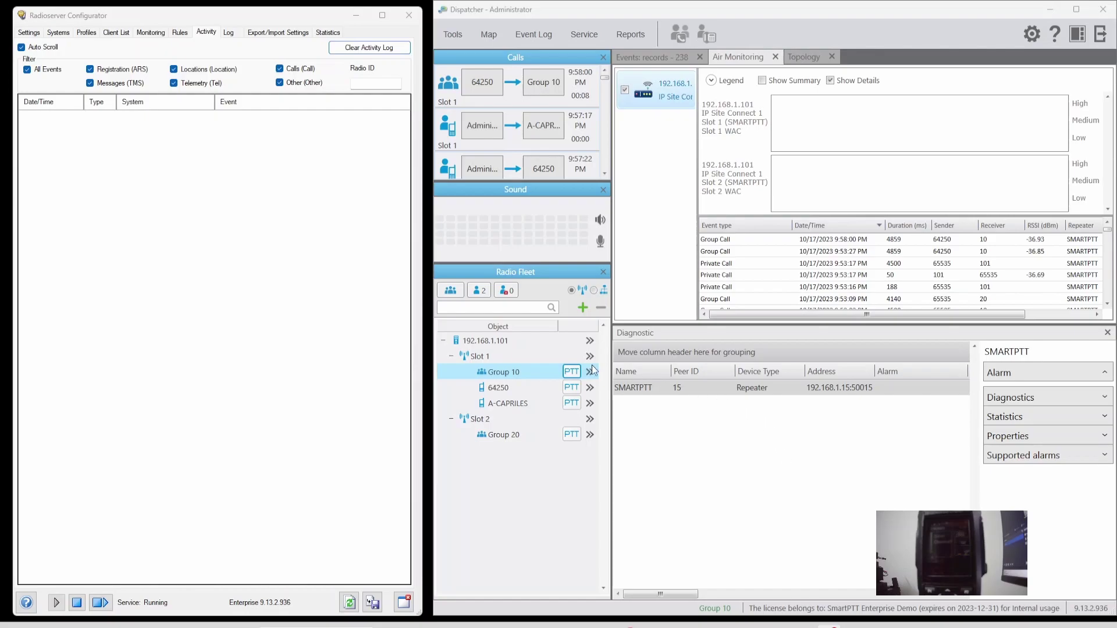
Transmit and release console calls to Group 10, Group 20, then Group 10 again
click(571, 373)
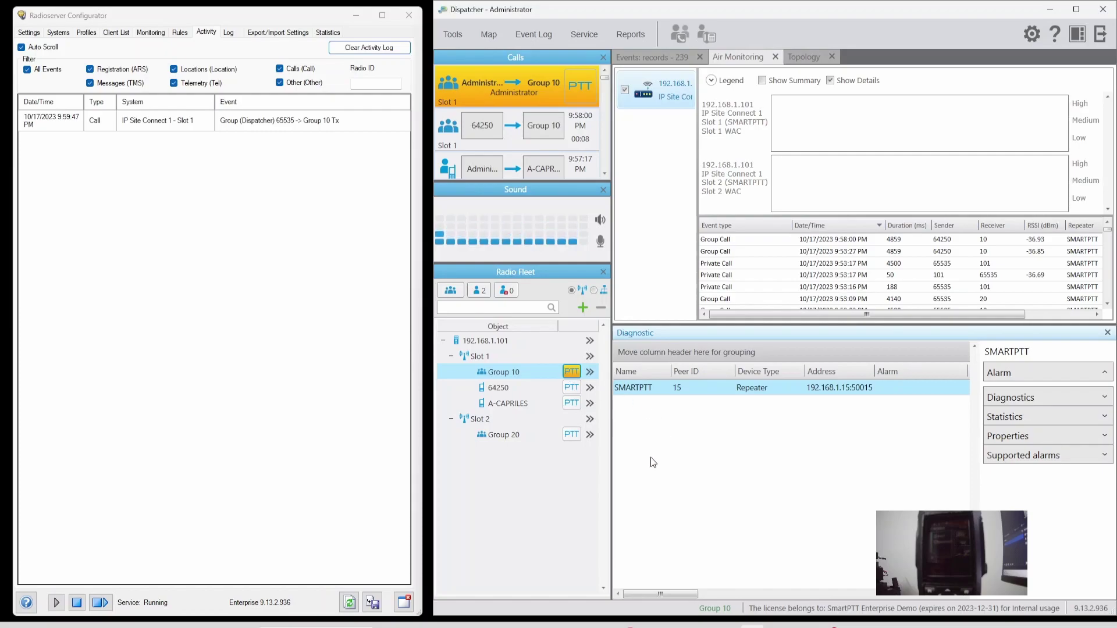
click(571, 373)
click(572, 435)
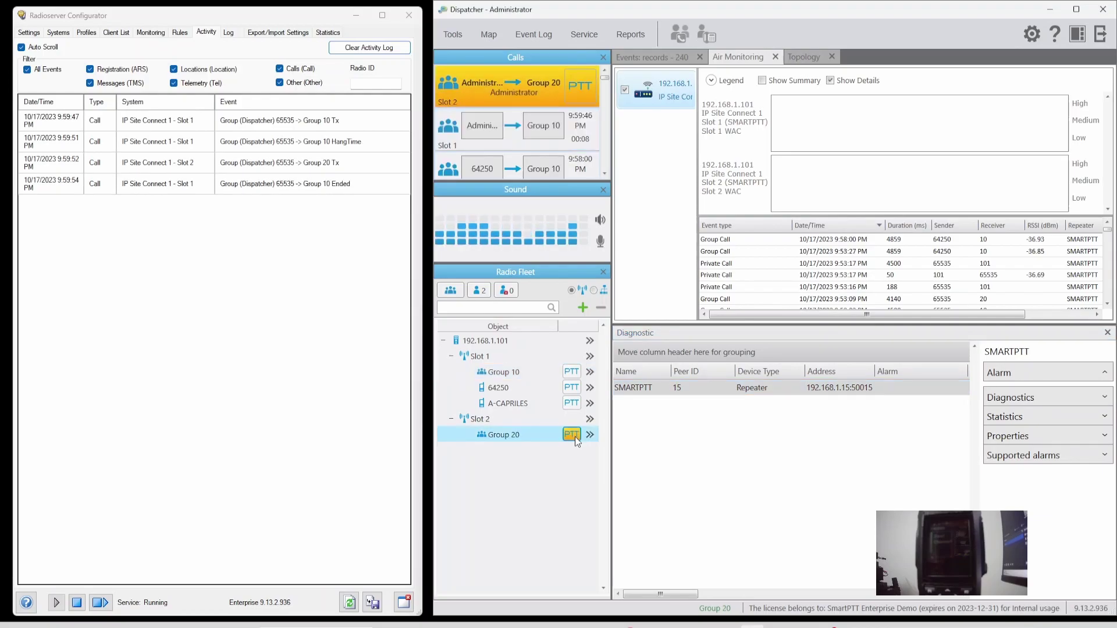
click(573, 435)
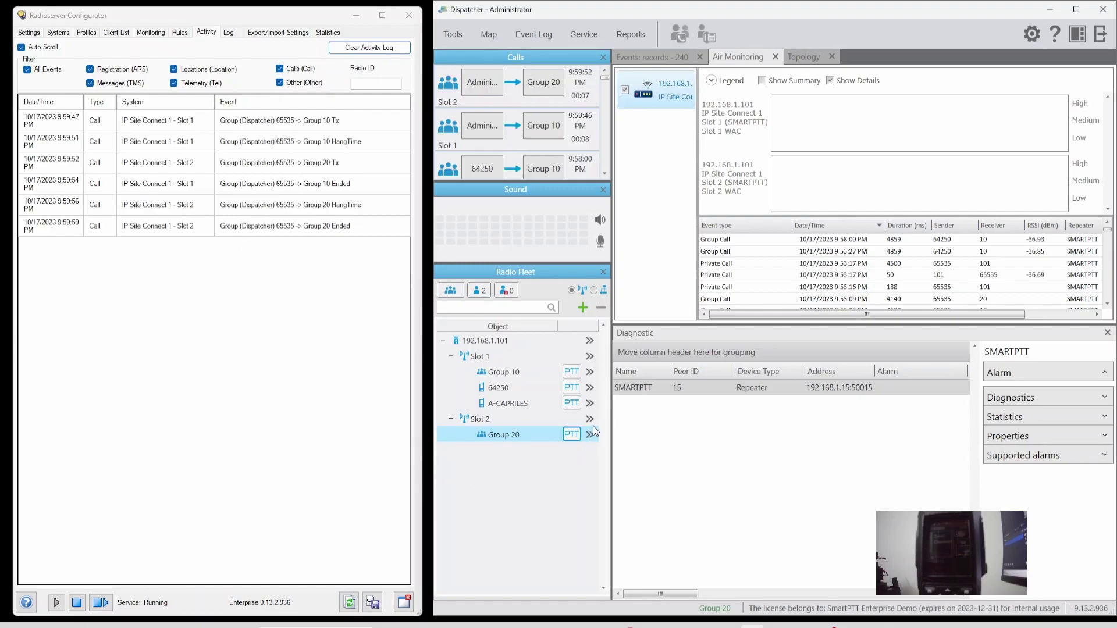
click(572, 372)
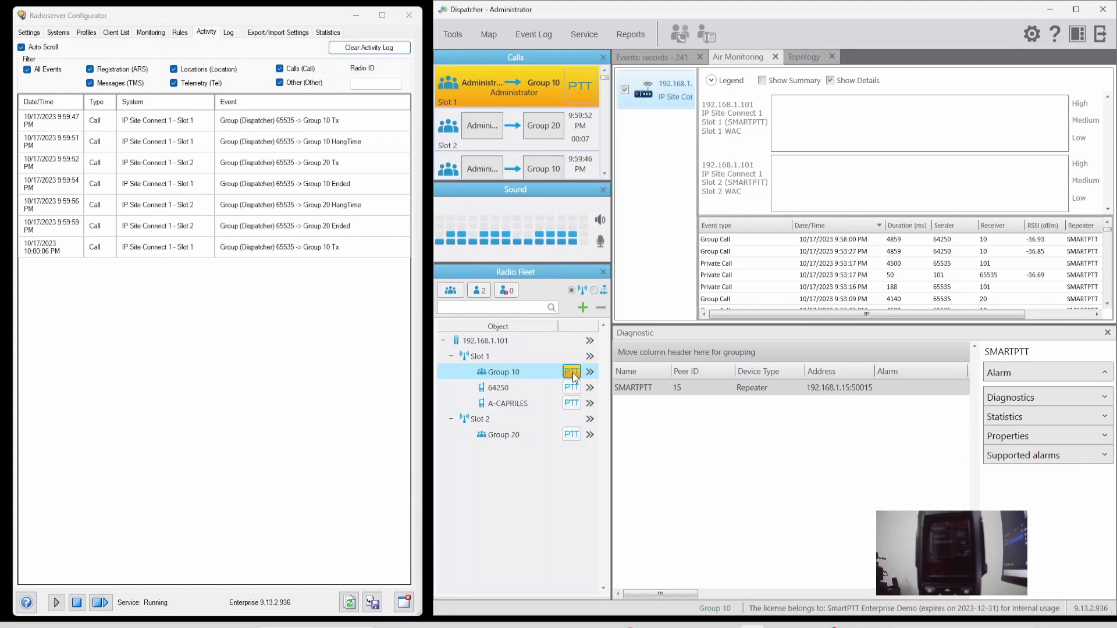
click(573, 375)
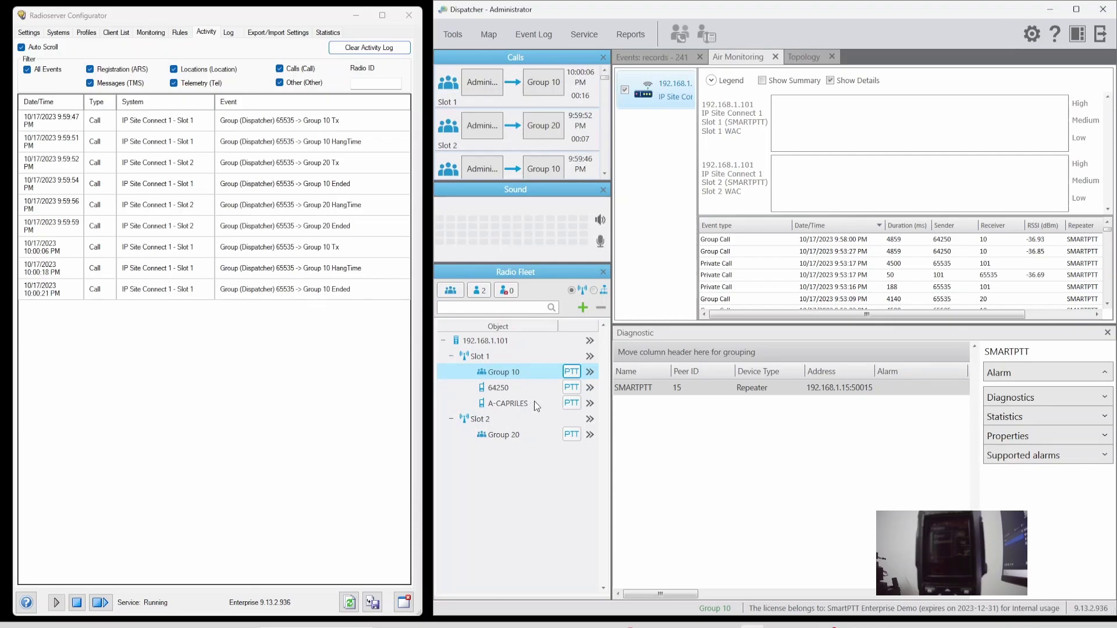
Place private console calls to radio 101 and then radio 64250
click(577, 403)
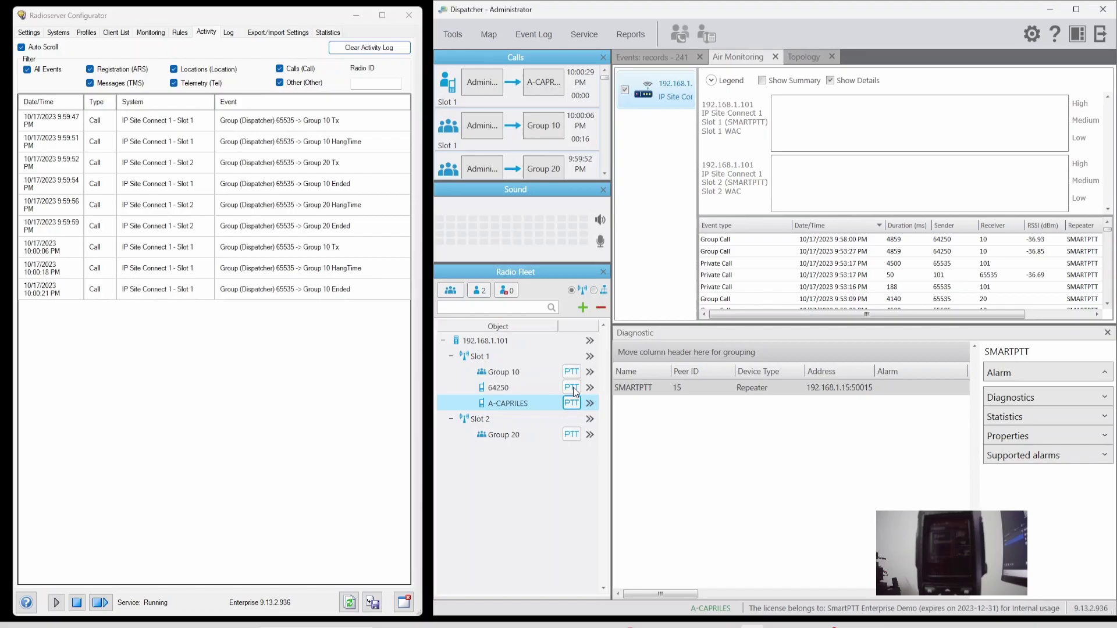
click(574, 394)
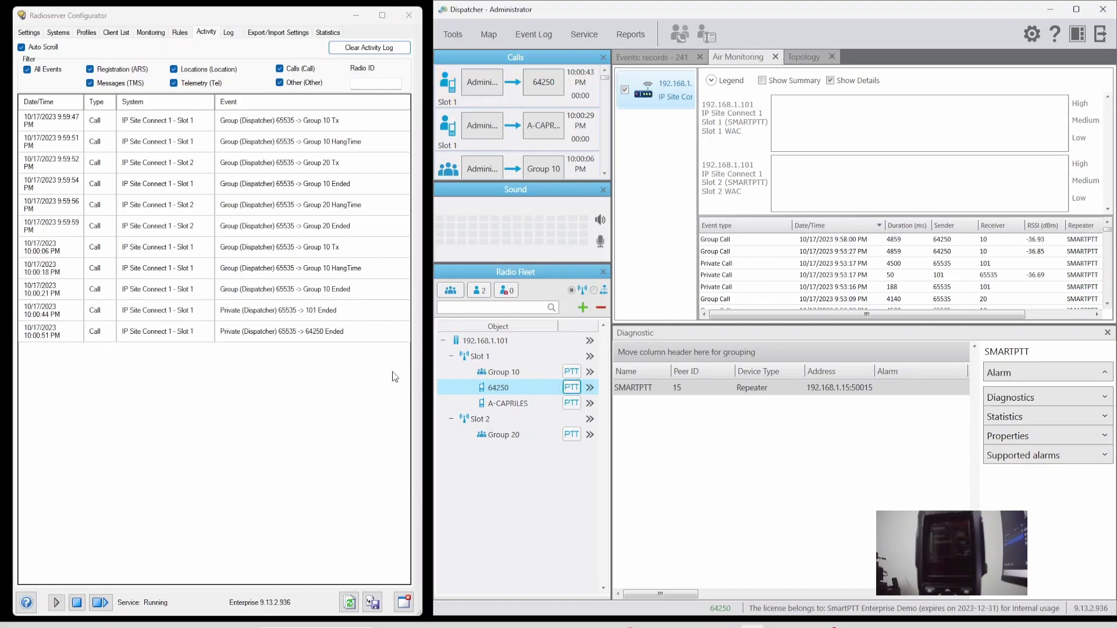
Call Group 10, switch to a private call to radio 64250, then call and end Group 10 again
click(572, 373)
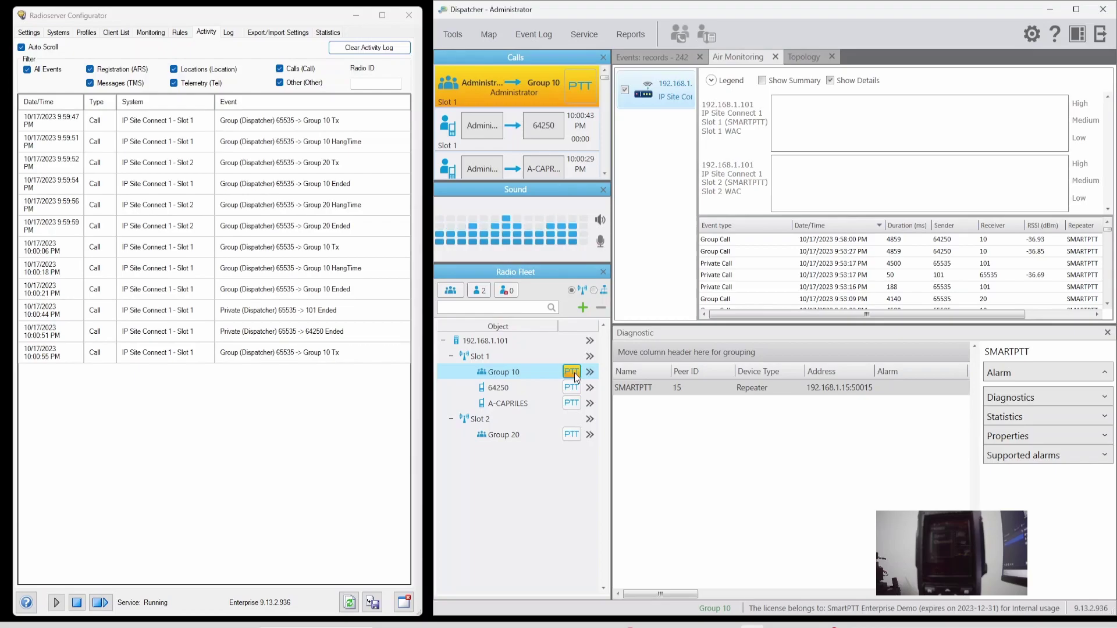
click(572, 388)
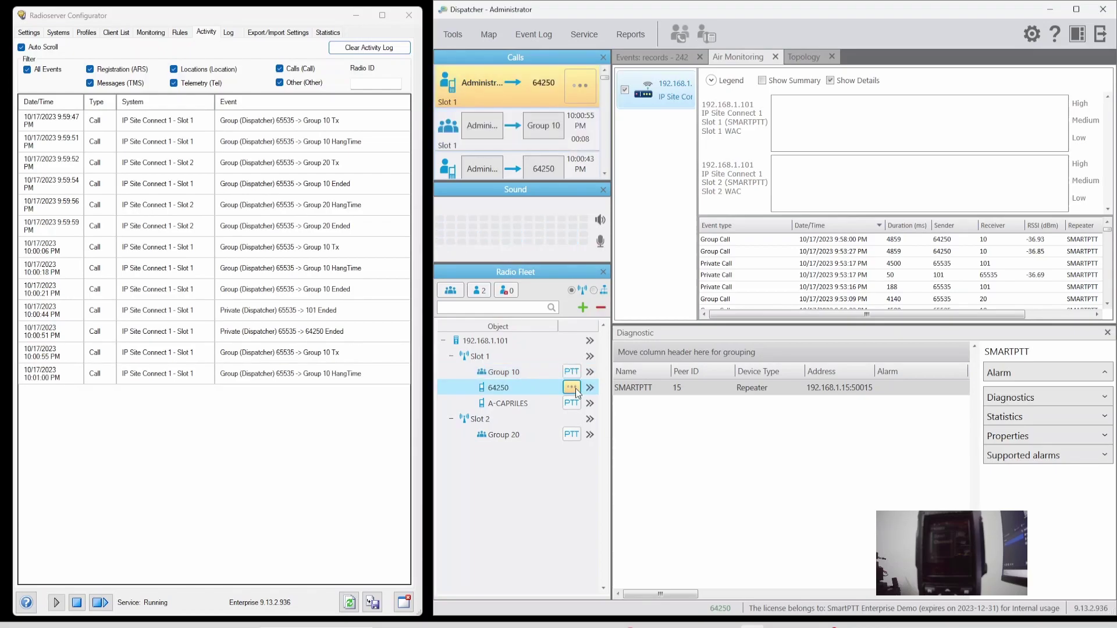
click(574, 373)
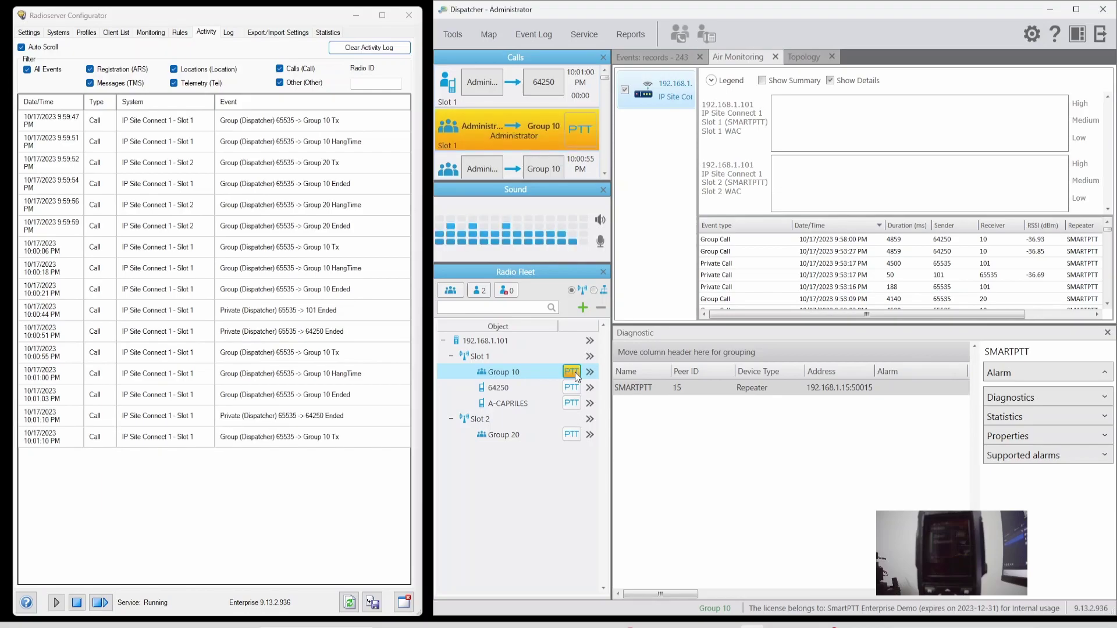
click(575, 373)
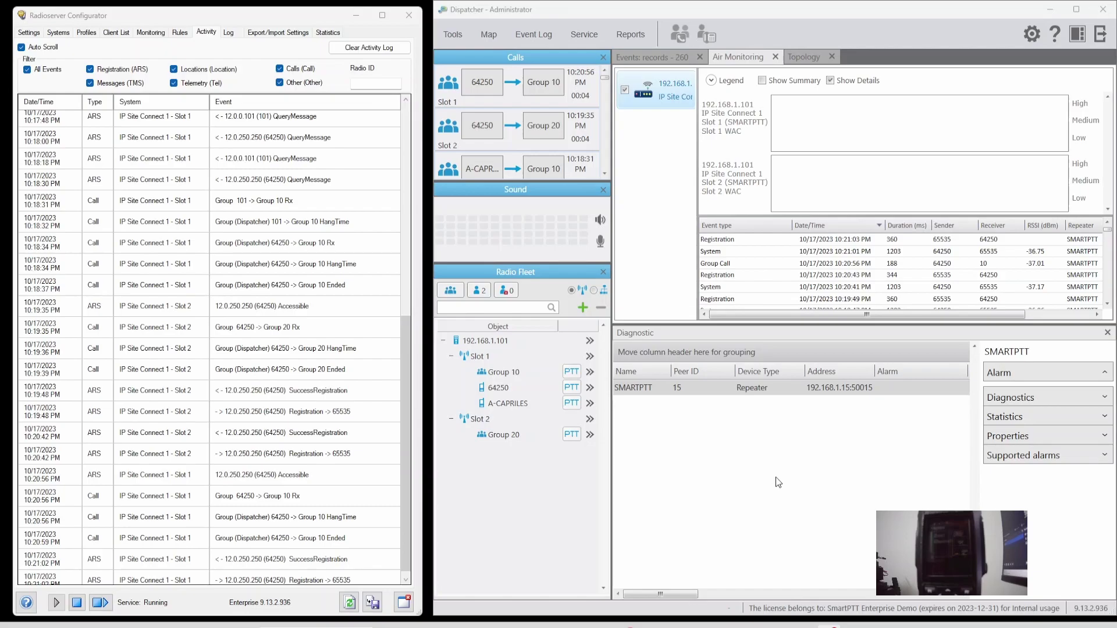
Open the Tools > Monitoring views and select the SMARTPTT repeater for its details
click(453, 35)
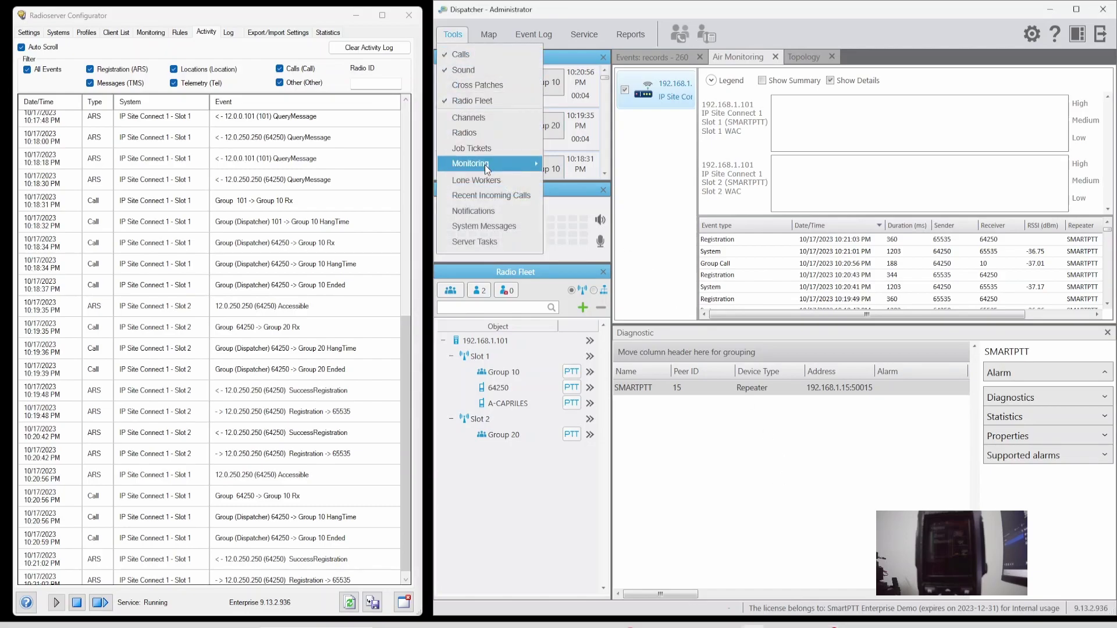
mouse_move(485, 165)
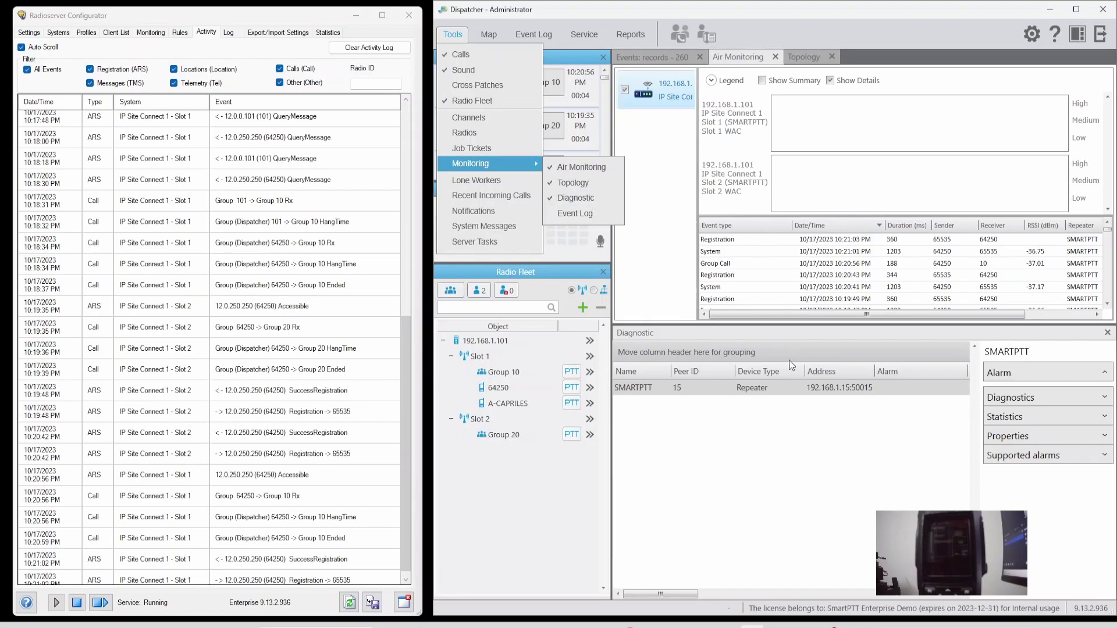
click(797, 334)
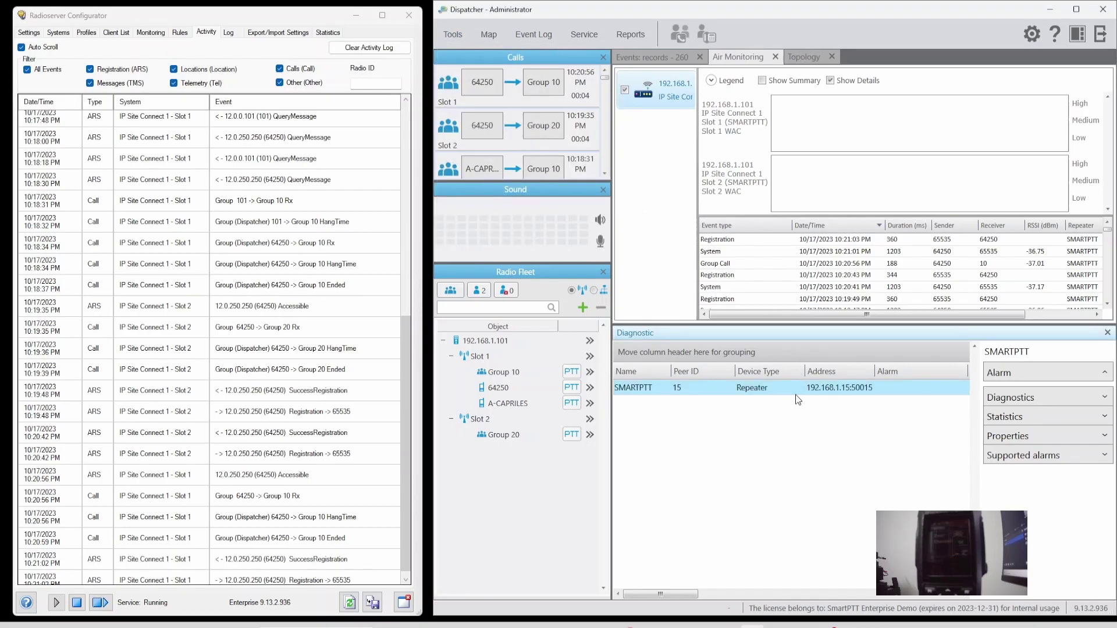
Refresh SMARTPTT diagnostics (RSSI about -86.9 dBm both slots), then bring up CPS REPEATER 1 settings
click(1028, 397)
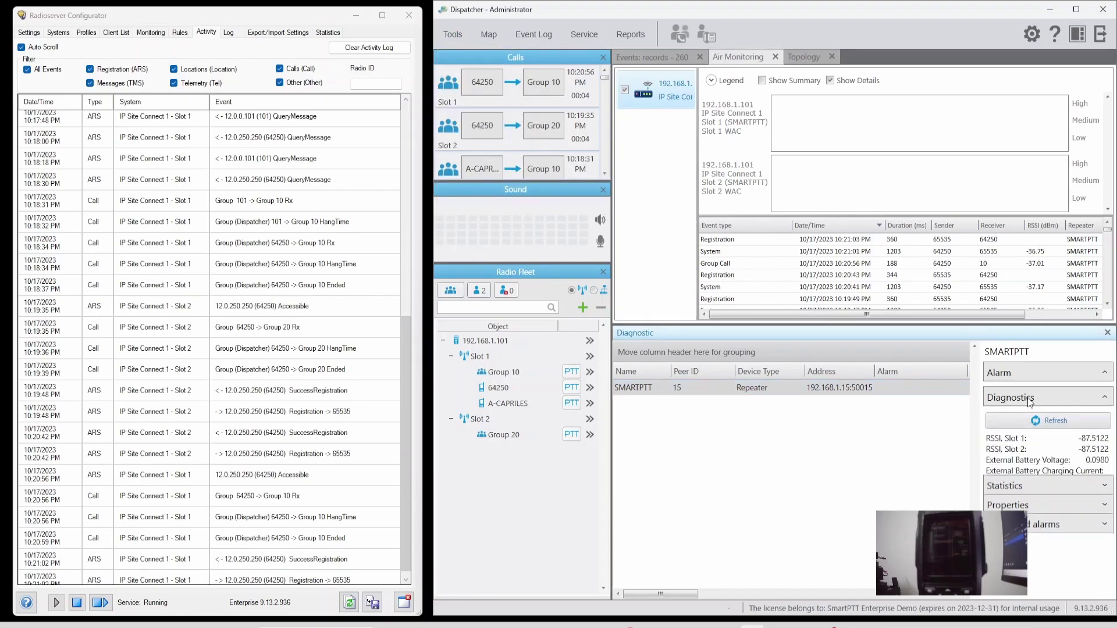
click(1048, 421)
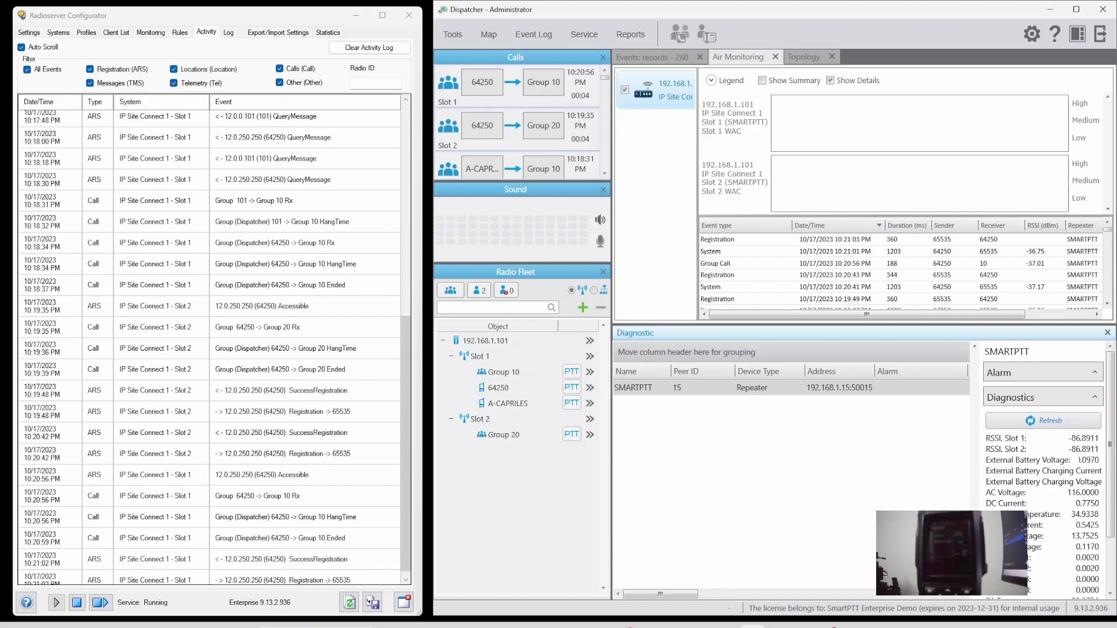
click(650, 627)
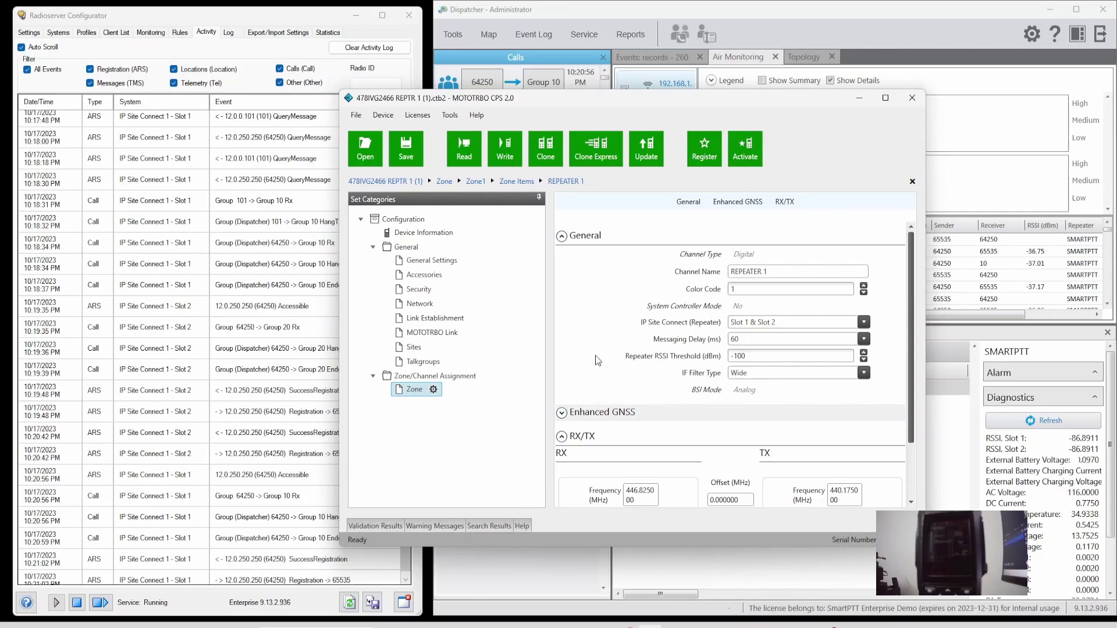
Minimize MOTOTRBO CPS 2.0 so the Dispatcher's calls, fleet and diagnostic panels show
click(857, 100)
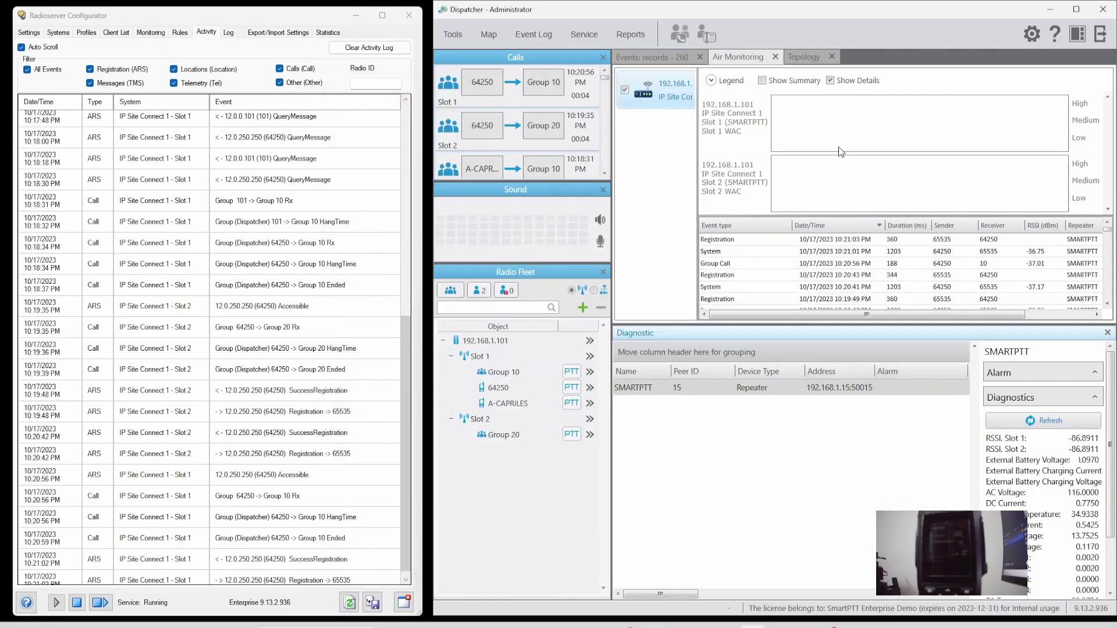
Refresh diagnostics (still about -86.9 dBm) and close the Slot 1 Group 10 call popup
click(1081, 421)
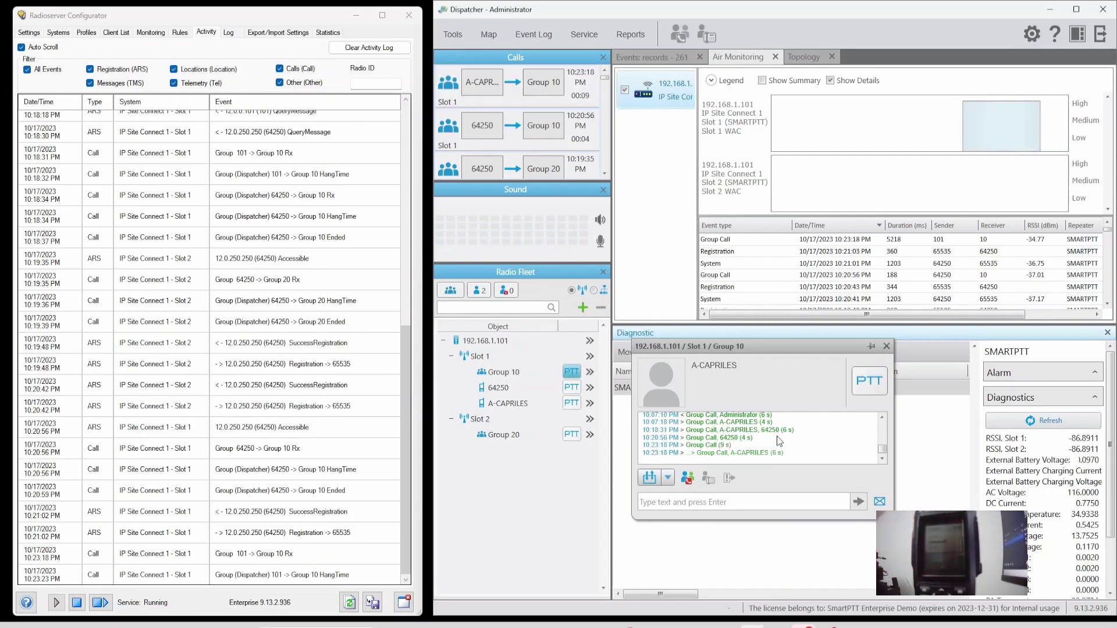
click(887, 346)
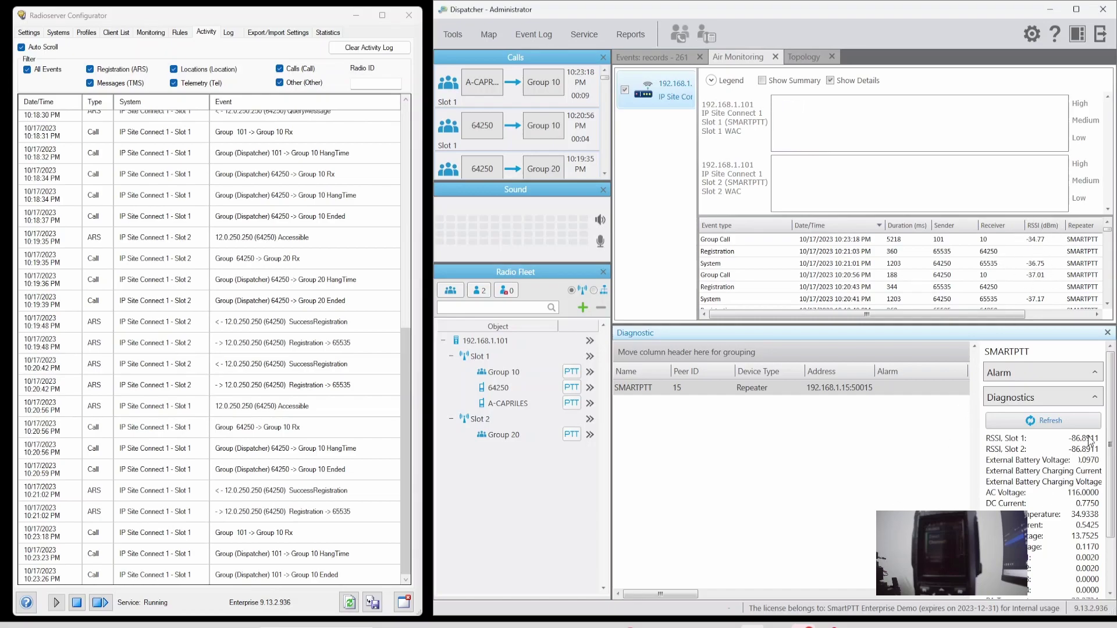
Select the SMARTPTT repeater, then call Group 10, radio 101 and Group 20, ending Group 20
click(806, 464)
click(573, 373)
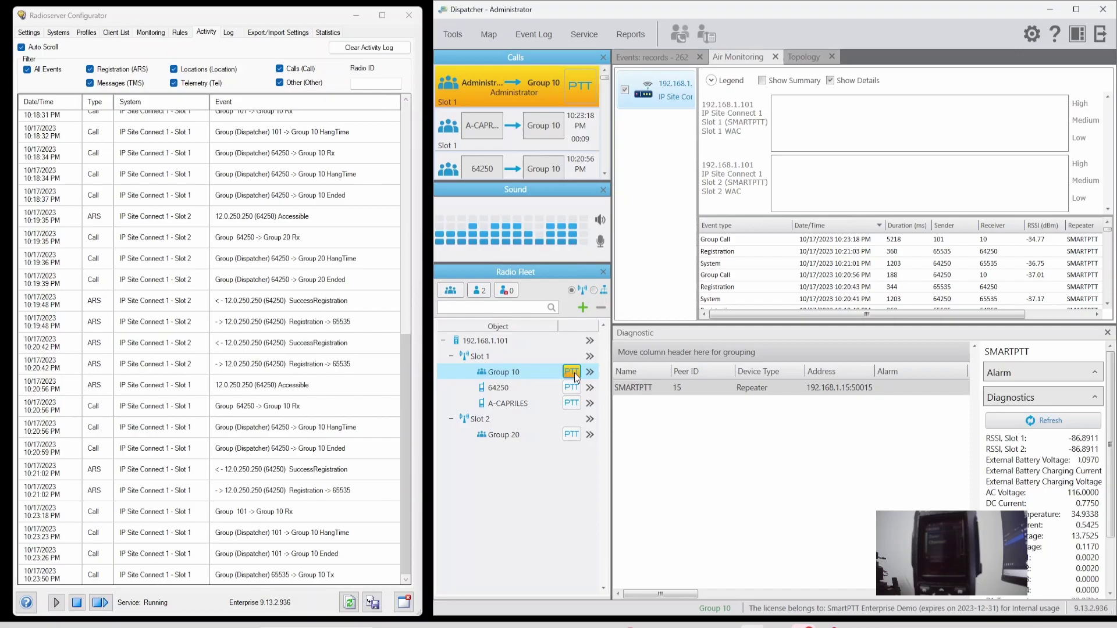
click(574, 404)
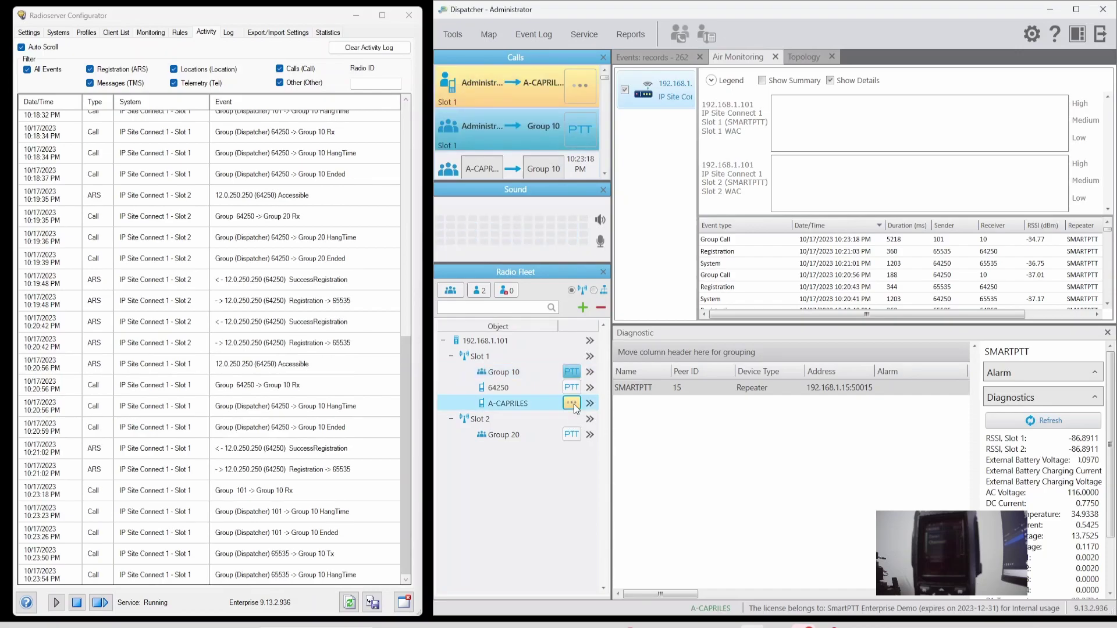
click(574, 434)
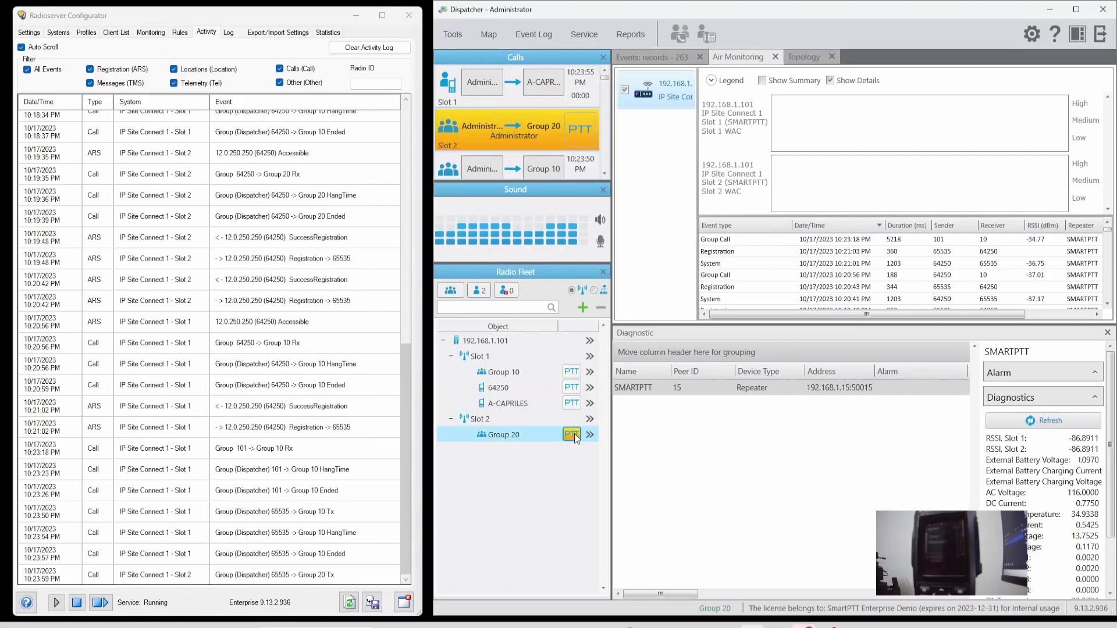
click(573, 436)
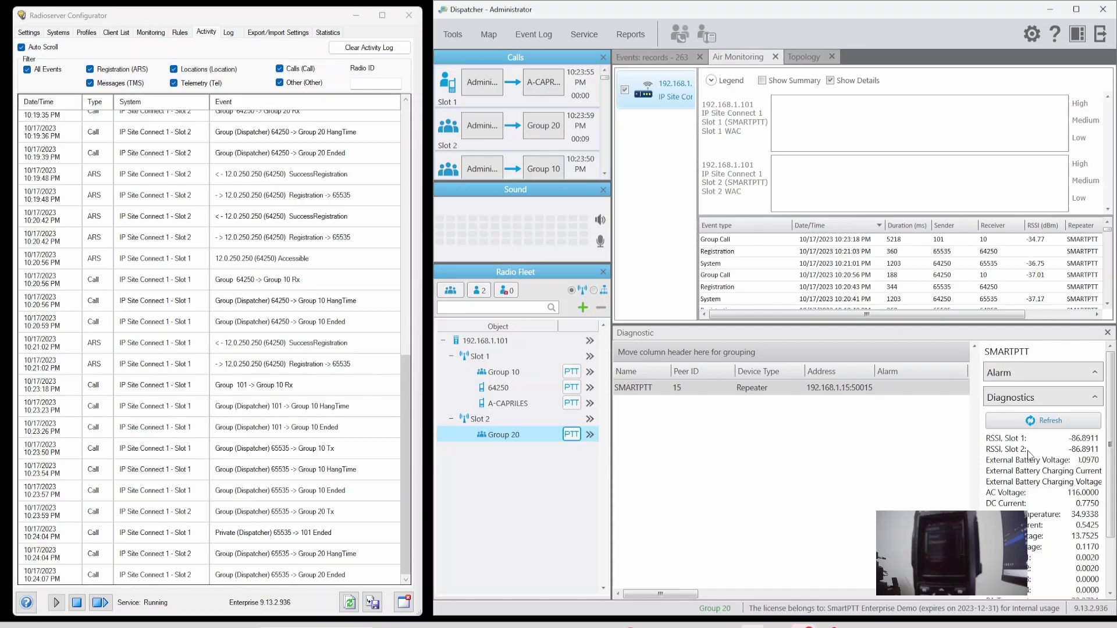
Refresh diagnostics to RSSI about -122.1 dBm, select SMARTPTT, and close the Slot 2 Group 20 popup
click(1060, 423)
click(886, 469)
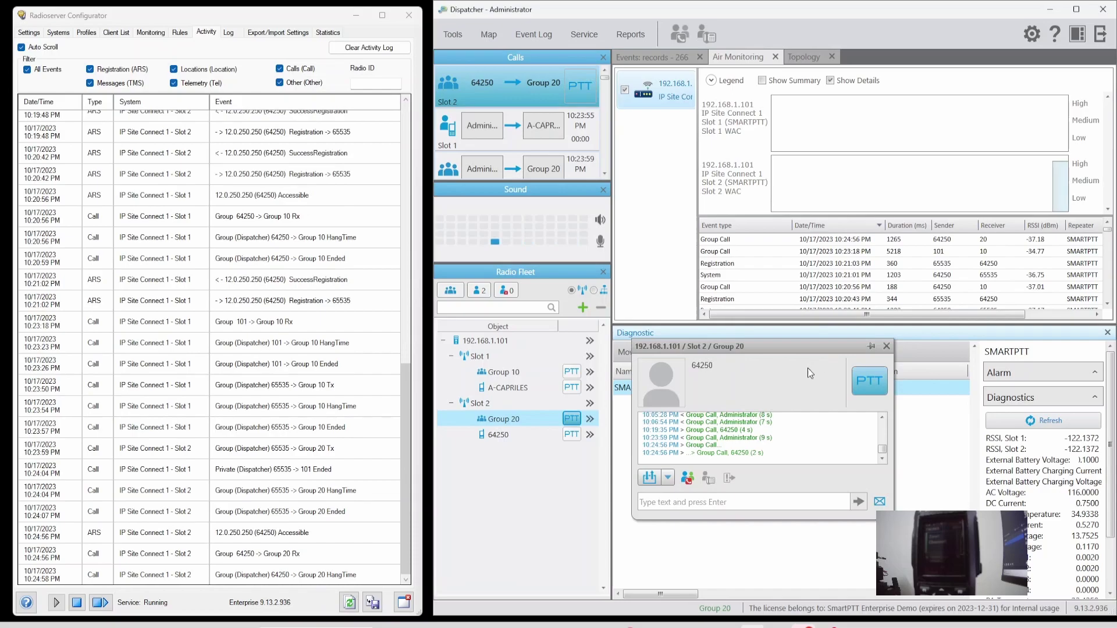
click(887, 347)
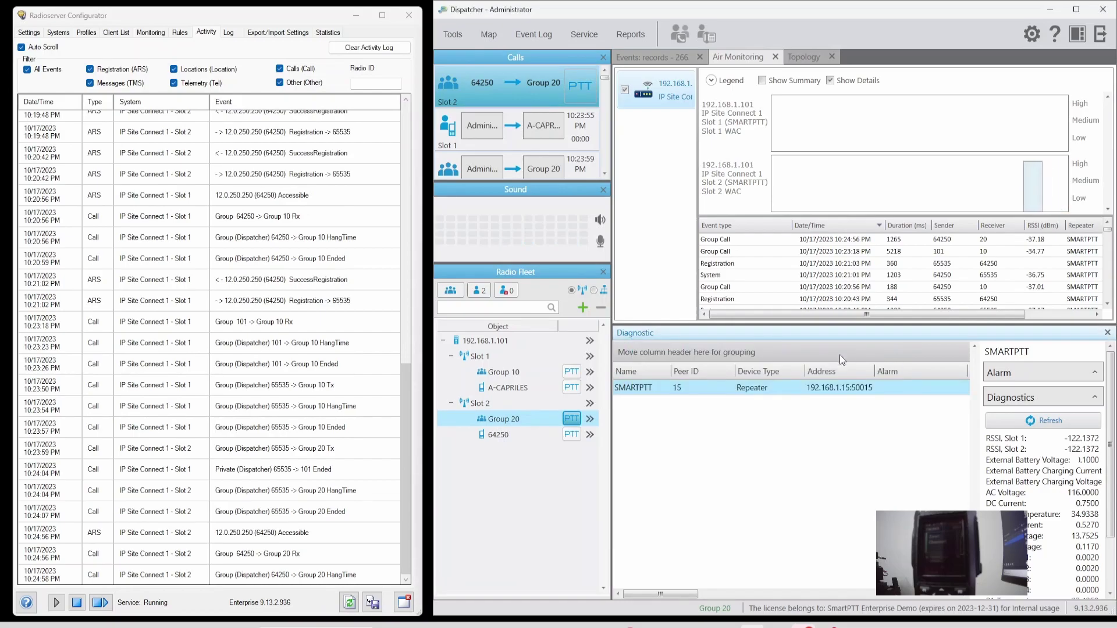
Clear the activity log, then place and end test group calls to Group 10 and Group 20
click(372, 49)
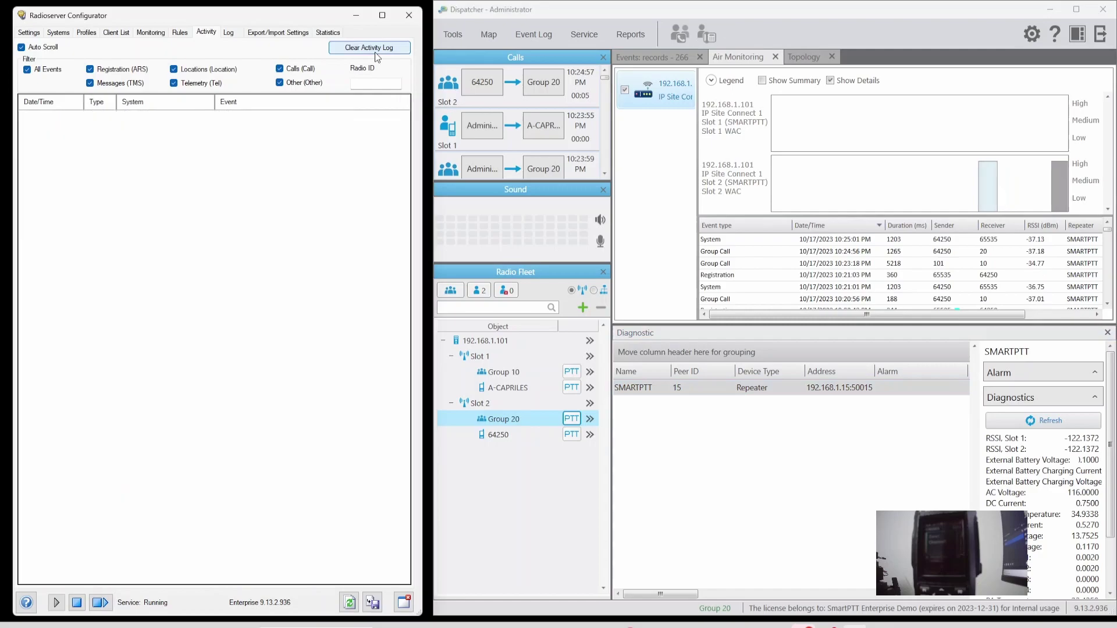
click(576, 373)
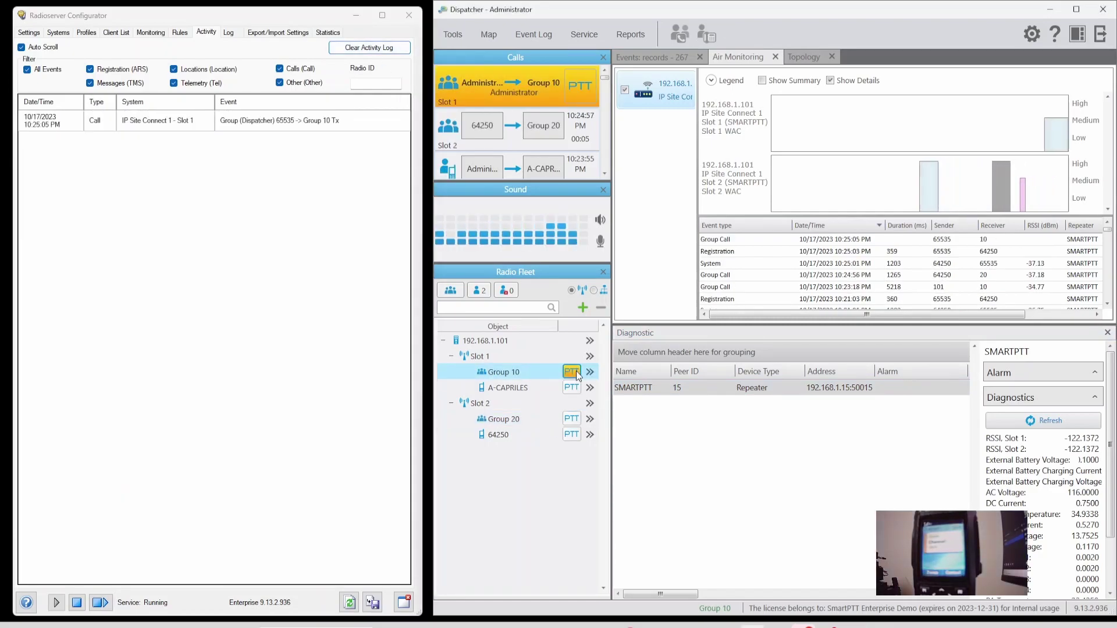
click(578, 376)
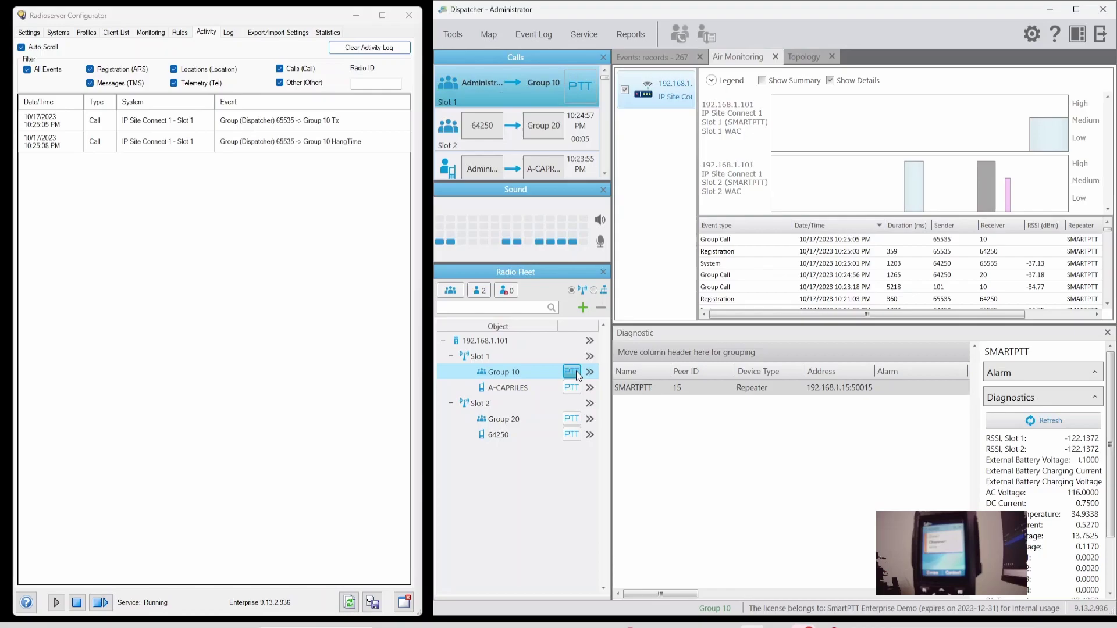
click(575, 420)
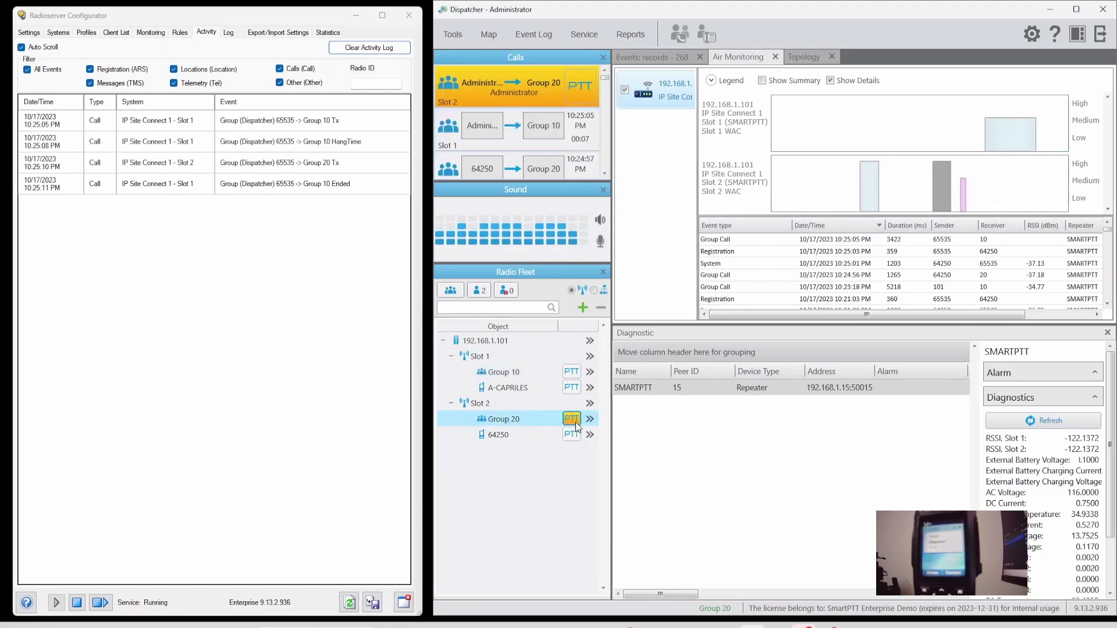
click(575, 421)
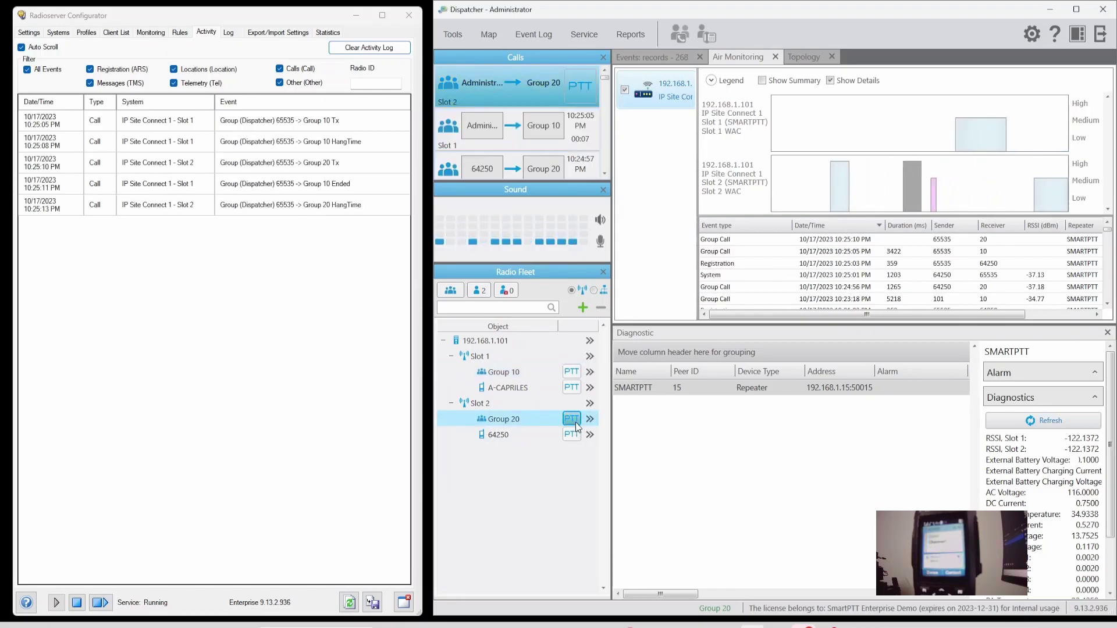
click(572, 389)
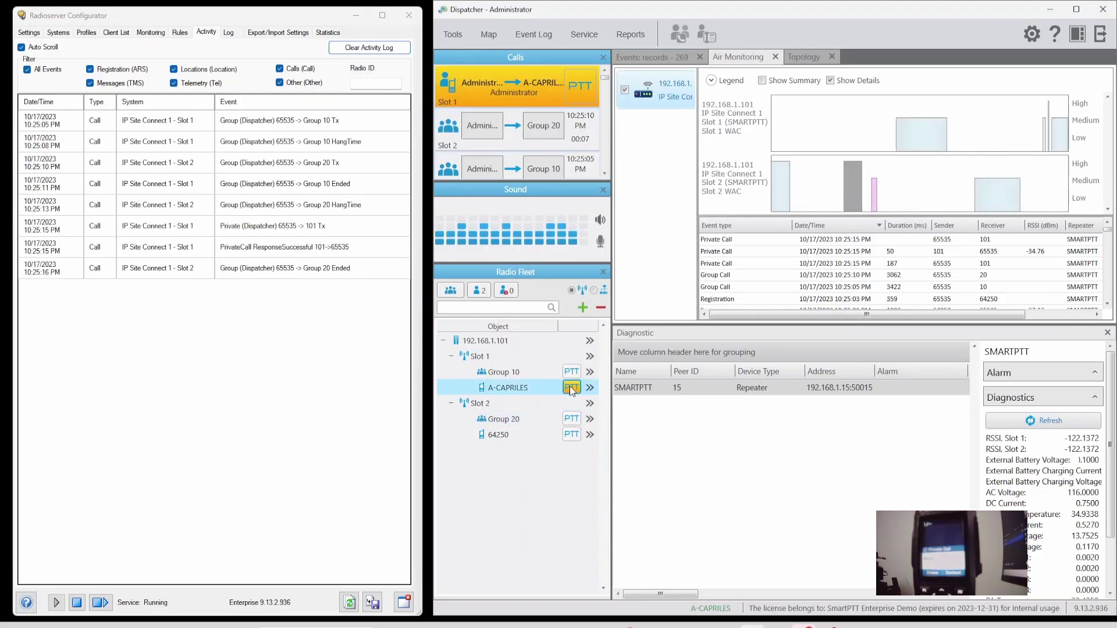
click(571, 388)
click(571, 436)
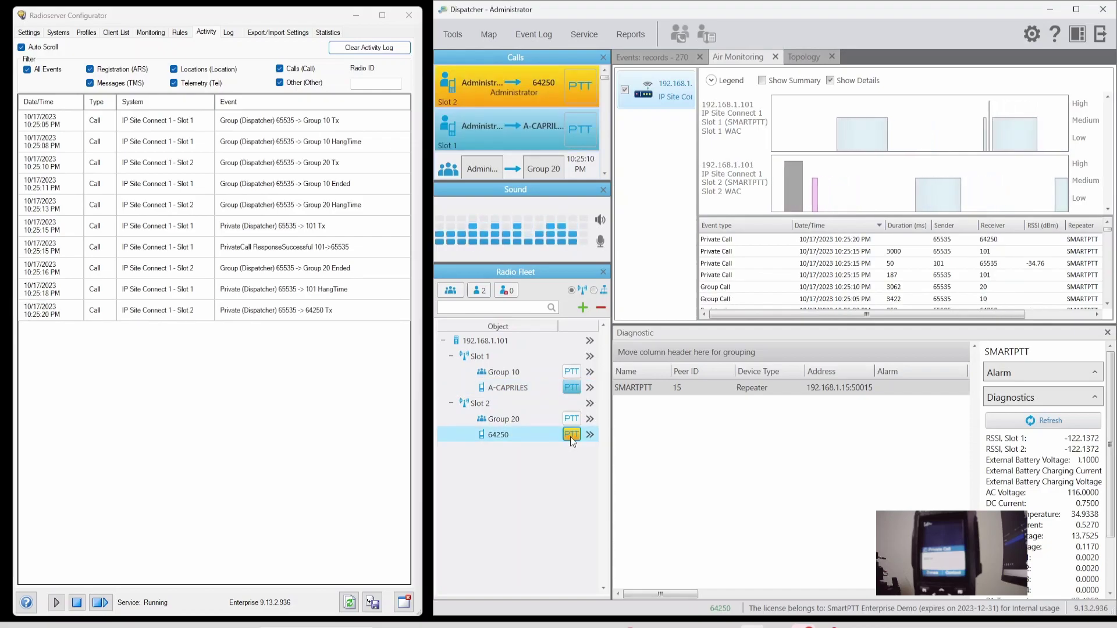
click(571, 435)
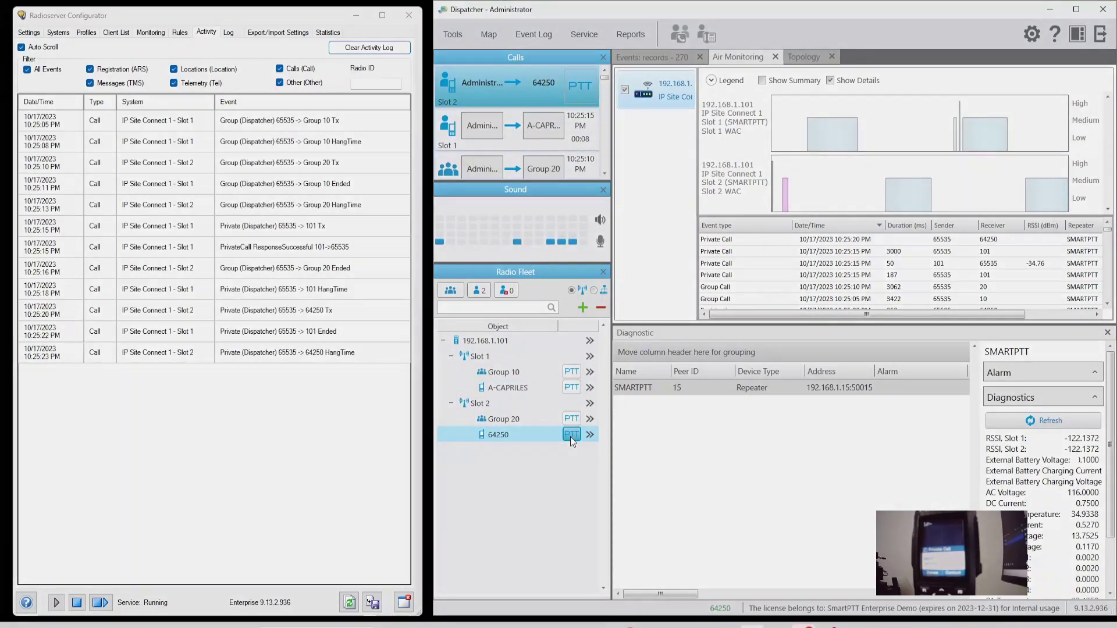